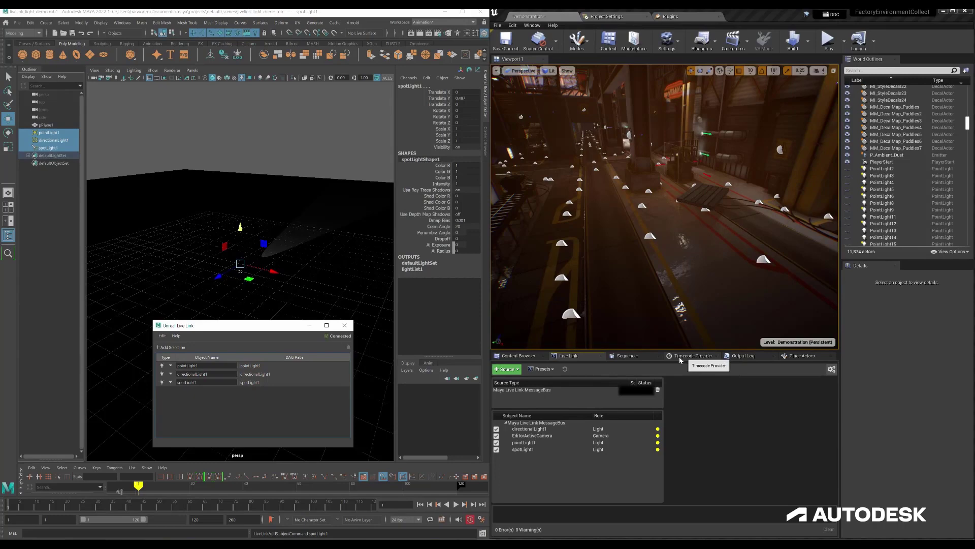
Step: Place a point light in the factory street scene with a Live Link controller using pointLight1
left_click(800, 356)
left_click_drag(571, 398, 654, 263)
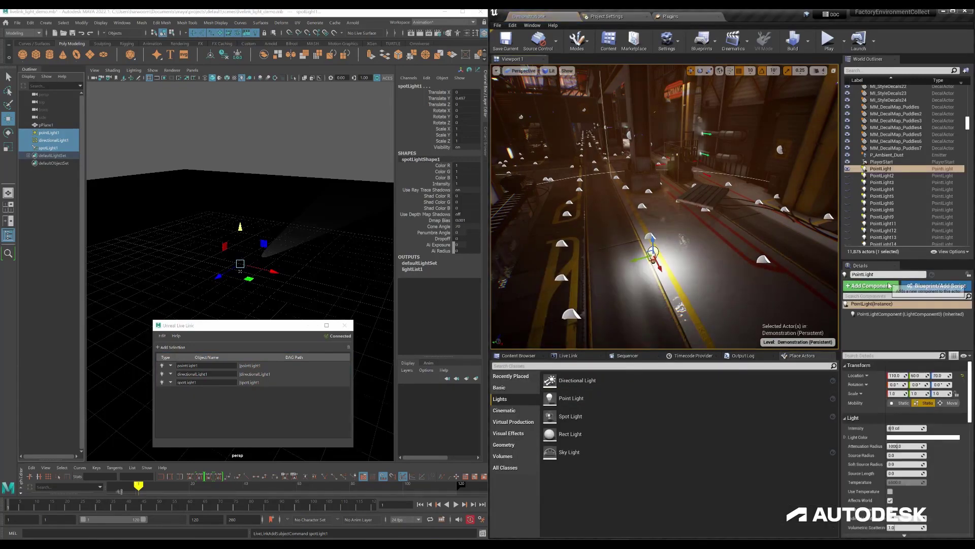
left_click(871, 285)
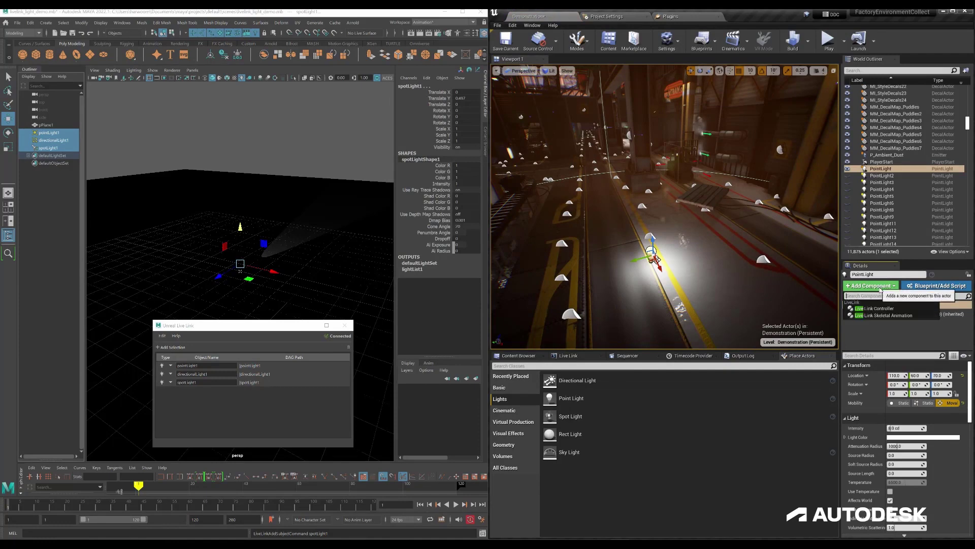
type("live link")
left_click(876, 309)
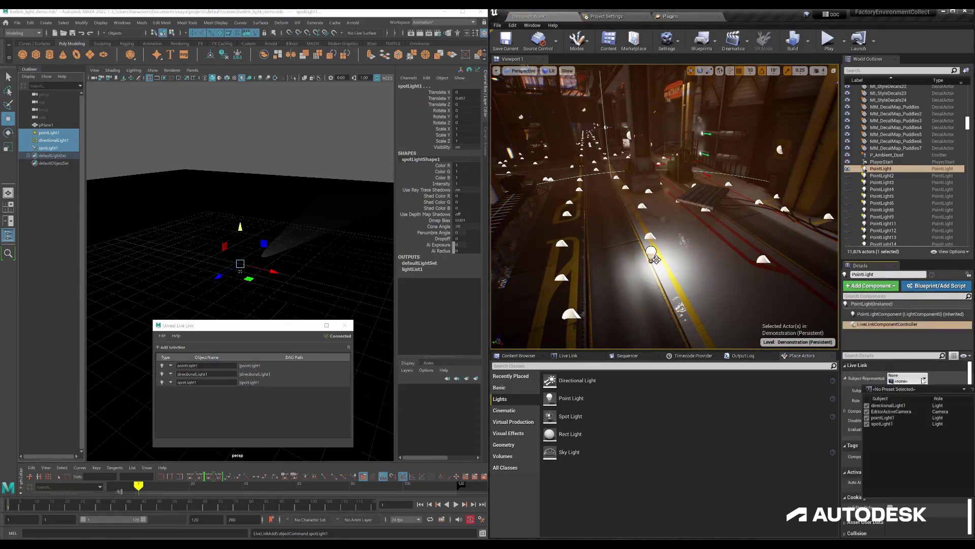
left_click(907, 393)
left_click(889, 420)
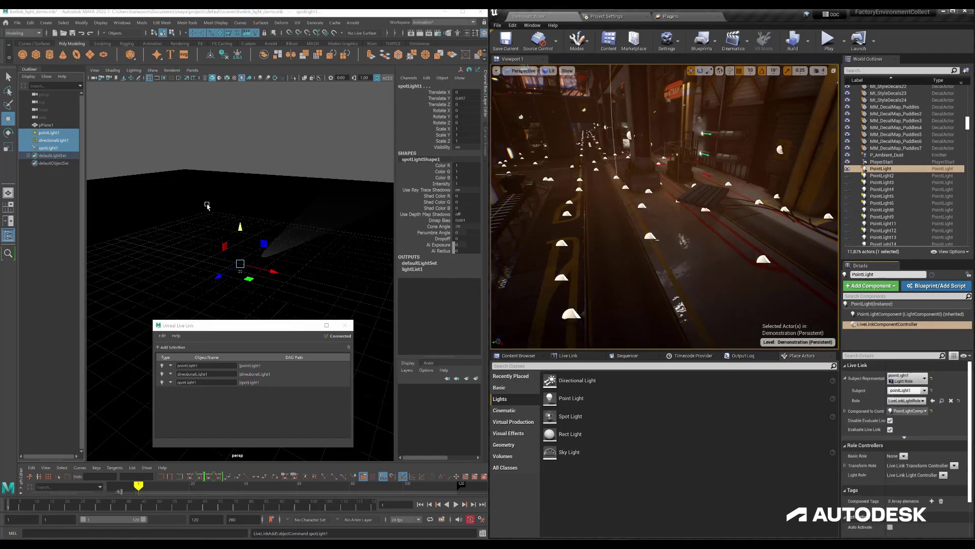
Step: Reposition Maya's pointLight1 up and down to light the ground
left_click_drag(239, 271, 240, 221)
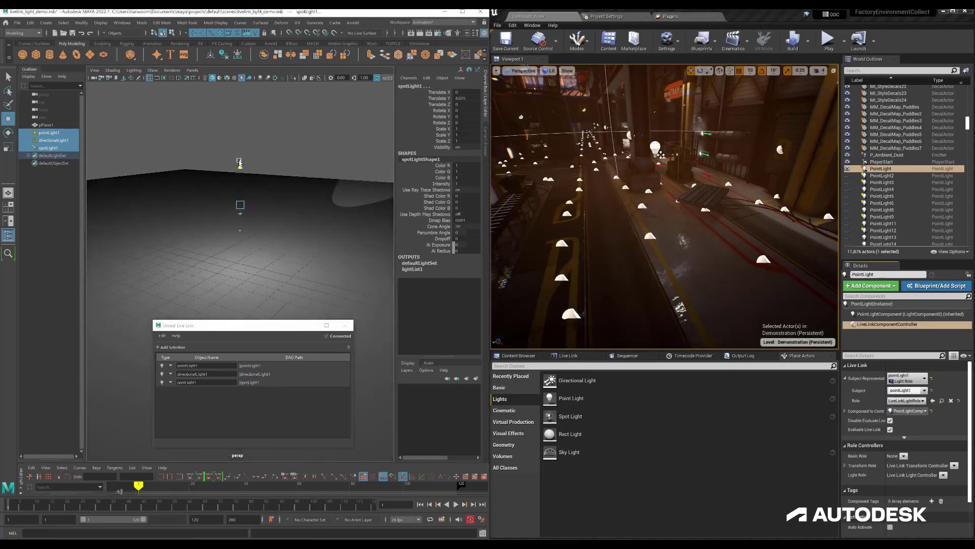
left_click_drag(241, 173, 241, 200)
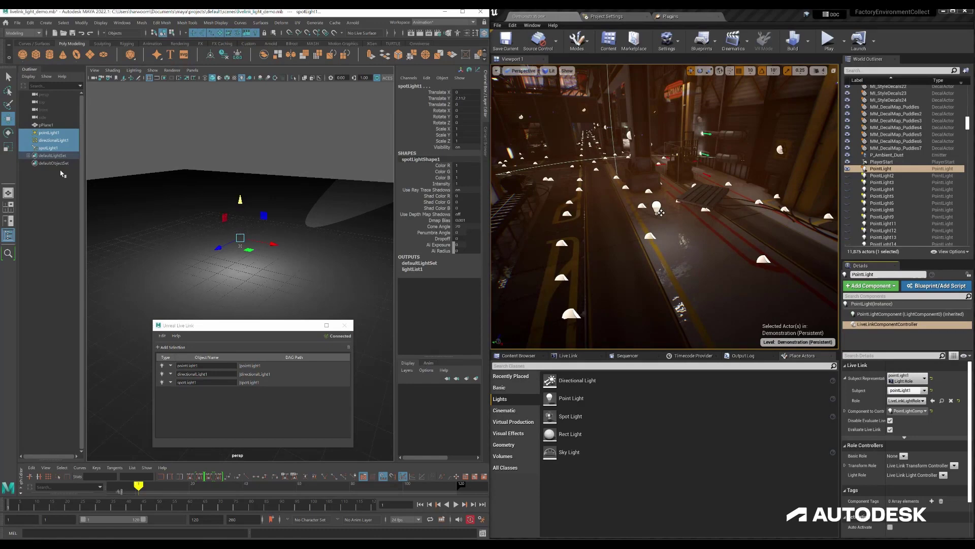
left_click(50, 146)
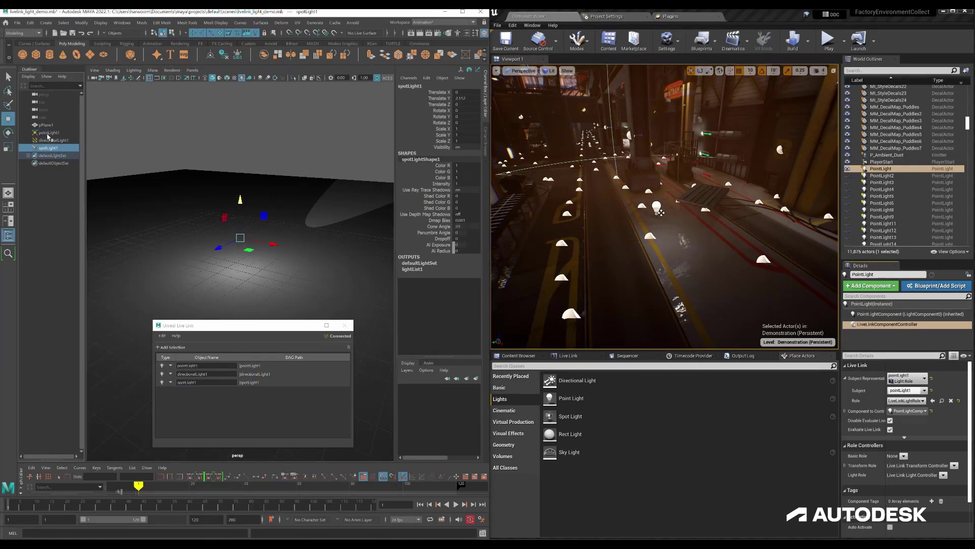
Step: Raise Maya's pointLight1 to brighten the floor
left_click(48, 133)
mouse_move(241, 200)
left_mouse_down()
mouse_move(241, 188)
mouse_move(241, 196)
left_mouse_up()
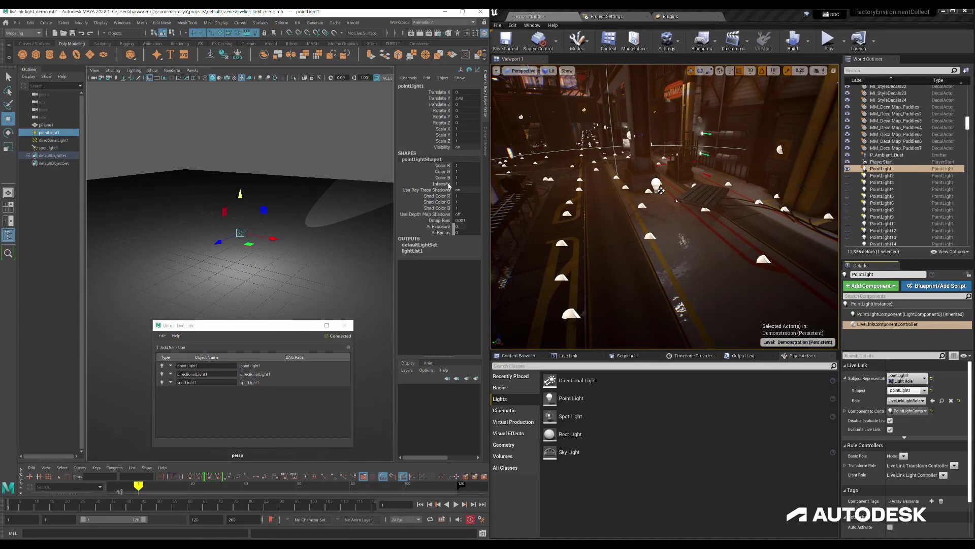
left_click_drag(240, 193, 244, 183)
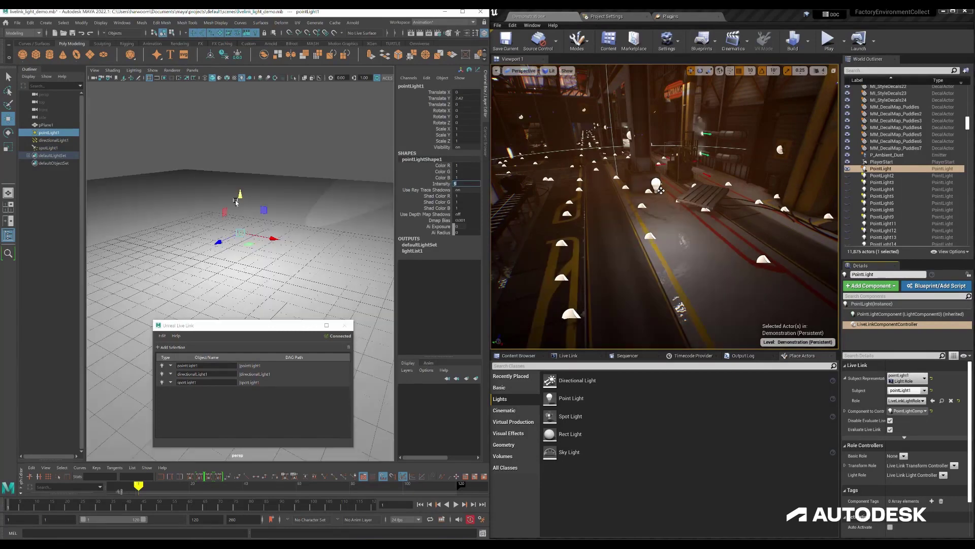
Step: Set pointLight1's Color R and G to 0 for pure blue, and move it left
left_click(470, 167)
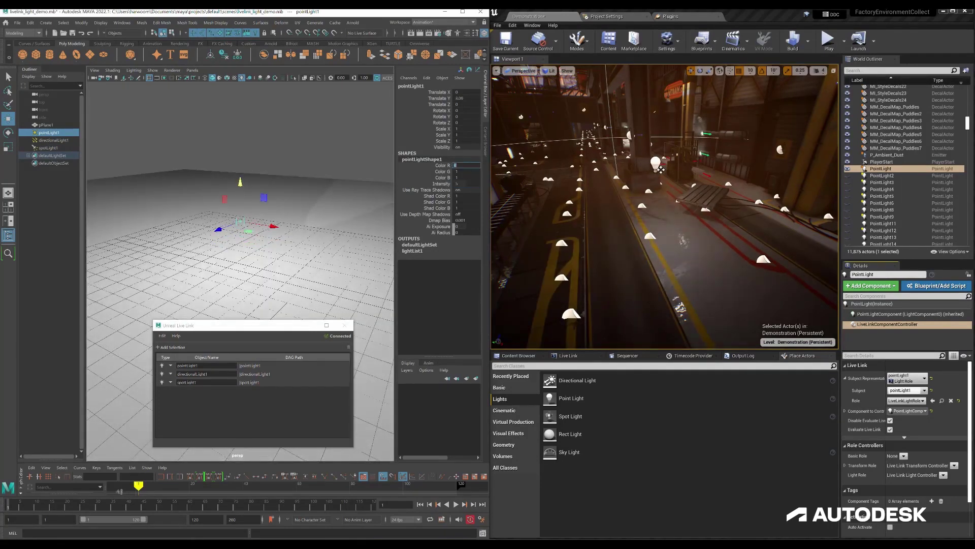
type("0")
key("Return")
type("0")
key("Return")
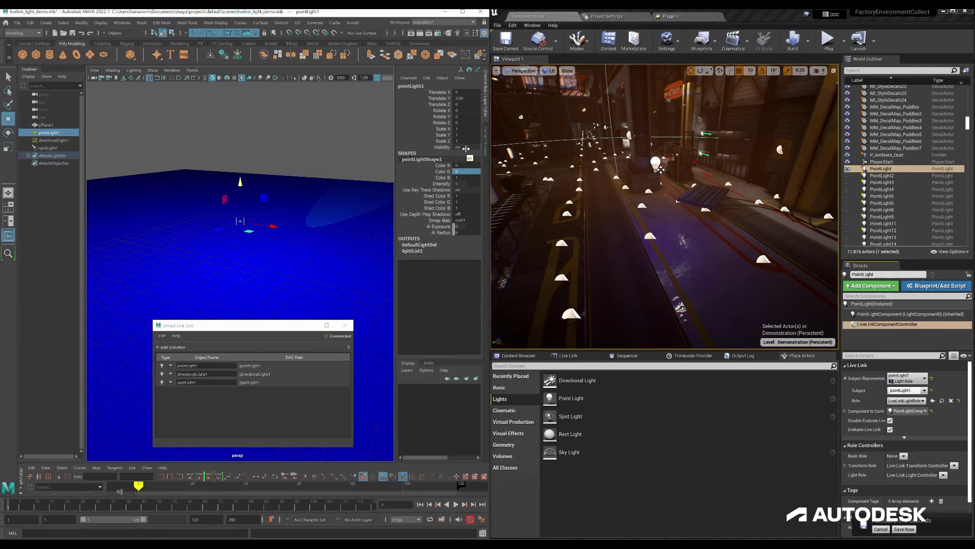
left_click_drag(275, 227, 76, 210)
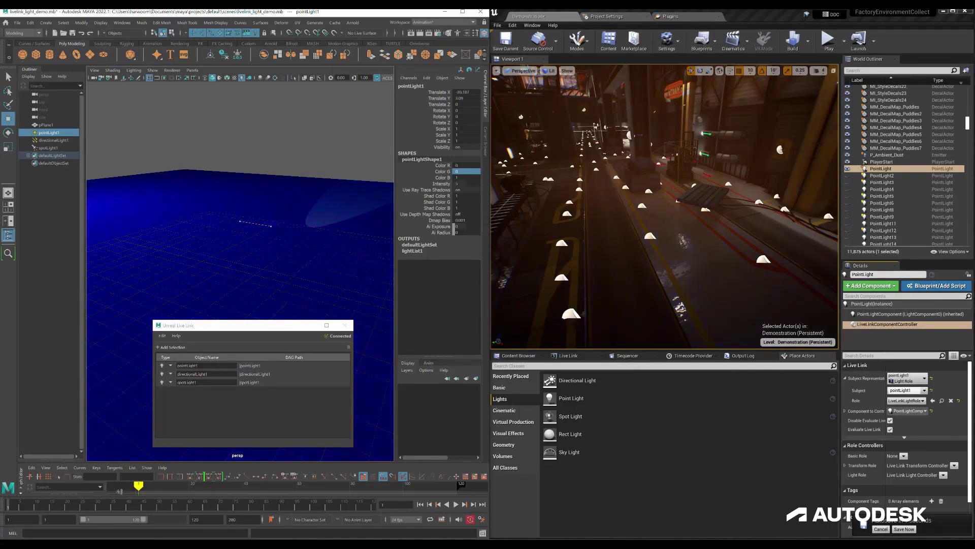
Step: Place a Movable spot light with a Live Link controller driven by spotLight1
left_click(47, 147)
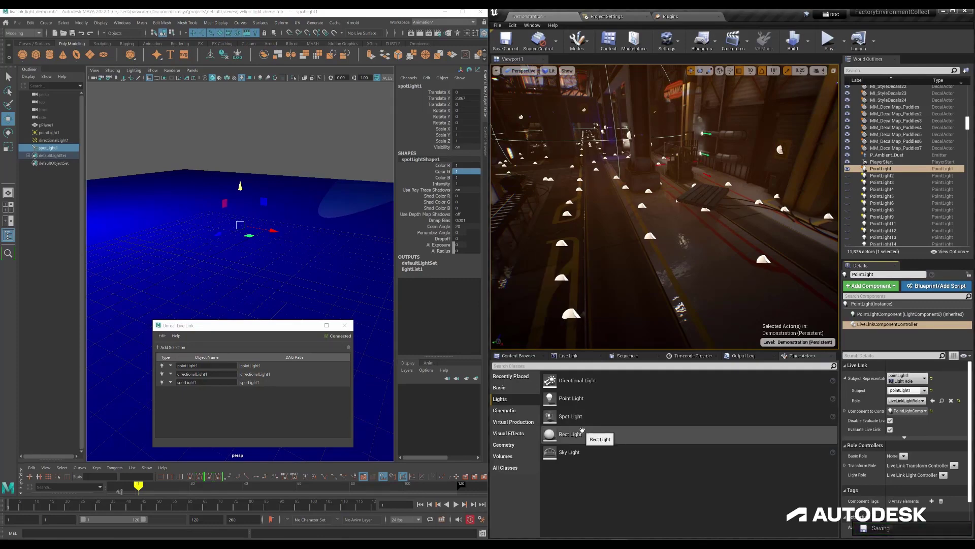
mouse_move(570, 416)
left_mouse_down()
mouse_move(635, 254)
mouse_move(627, 159)
left_mouse_up()
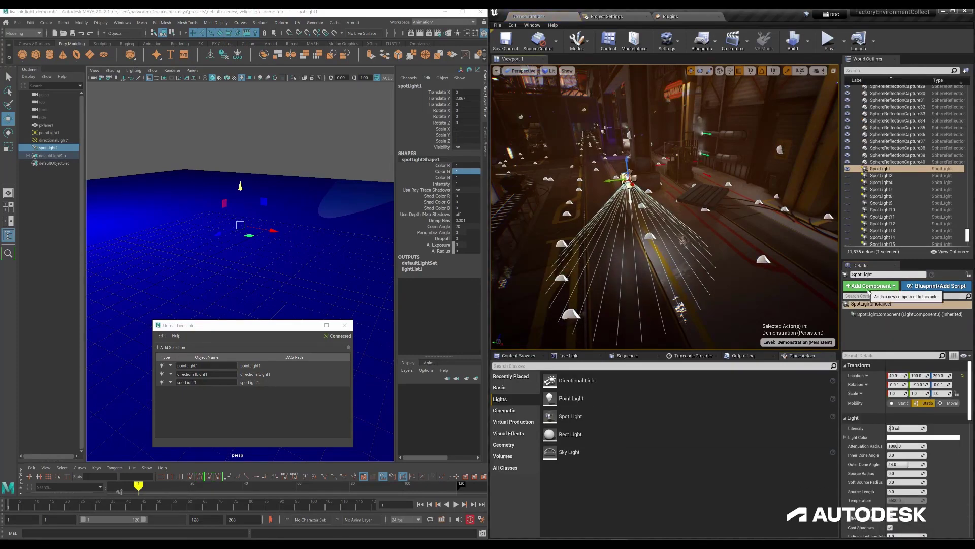
left_click(946, 403)
left_click(876, 286)
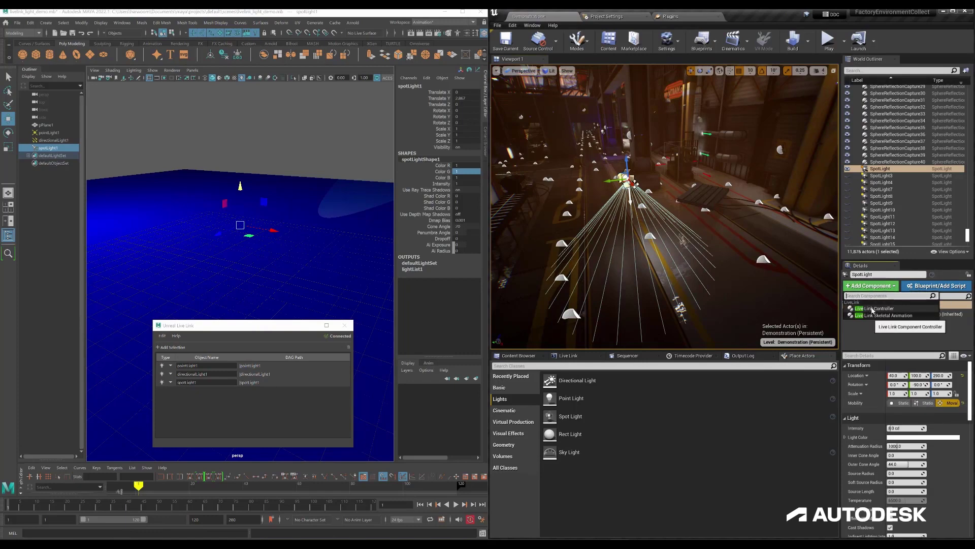
left_click(880, 308)
left_click(920, 381)
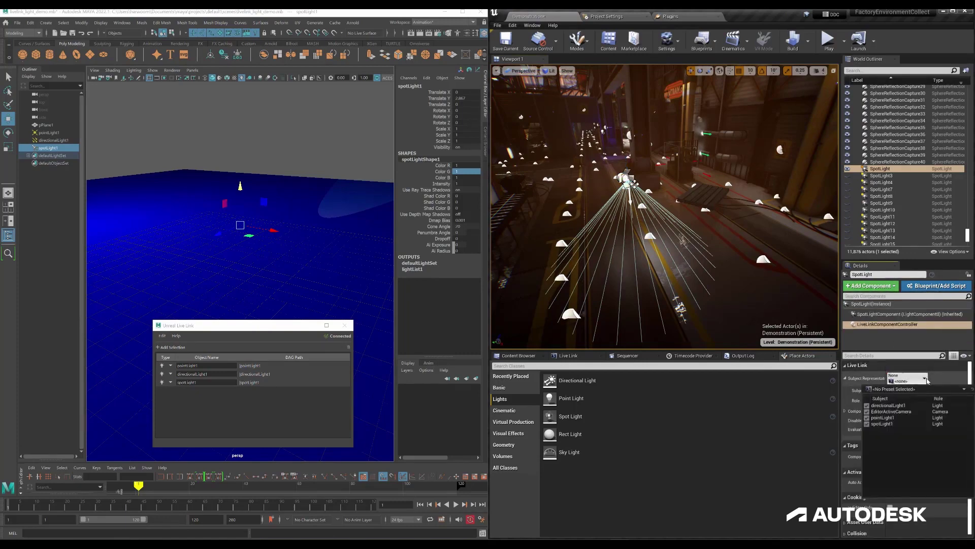
left_click(884, 427)
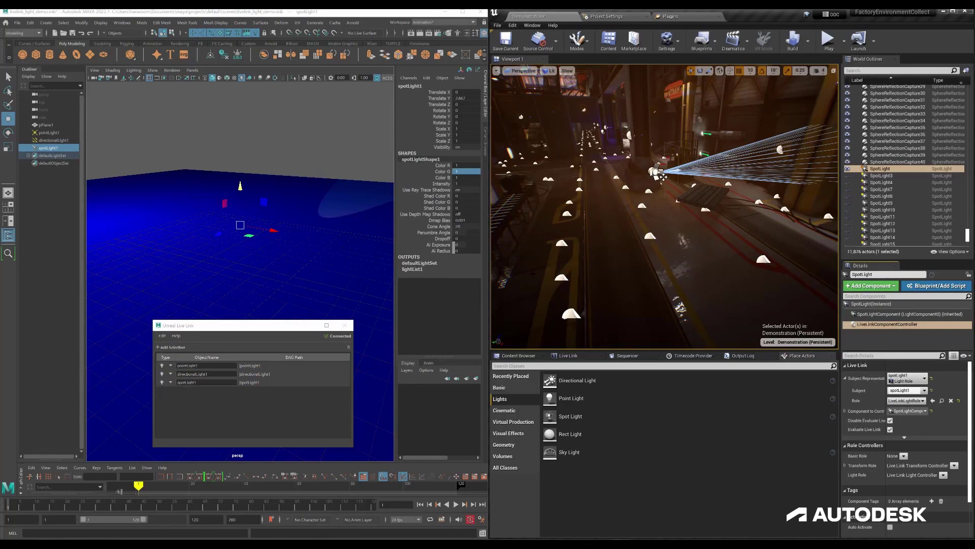
Step: Tilt spotLight1 to aim downward and reposition it above the plane
key("e")
left_click_drag(229, 191, 296, 129)
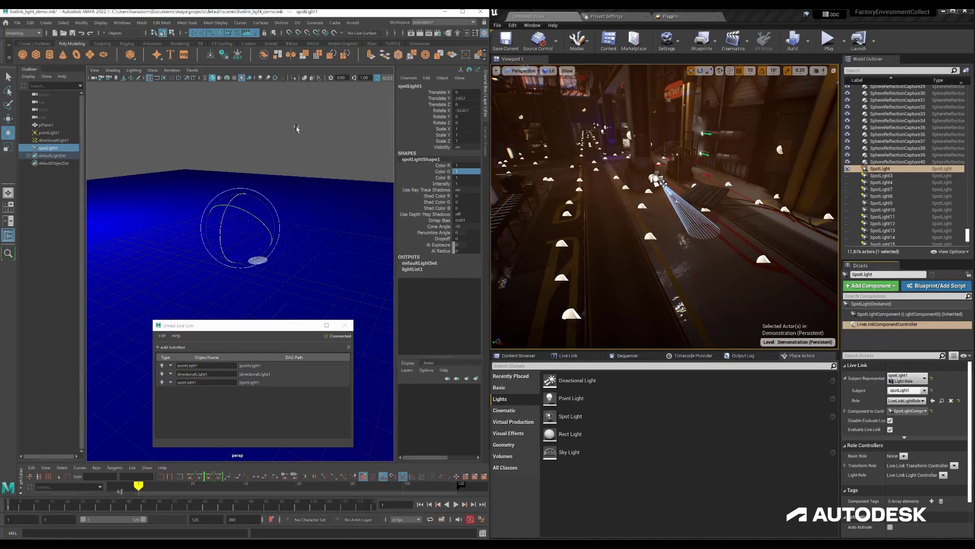
left_click_drag(227, 207, 245, 183)
key("w")
left_click_drag(240, 153, 235, 174)
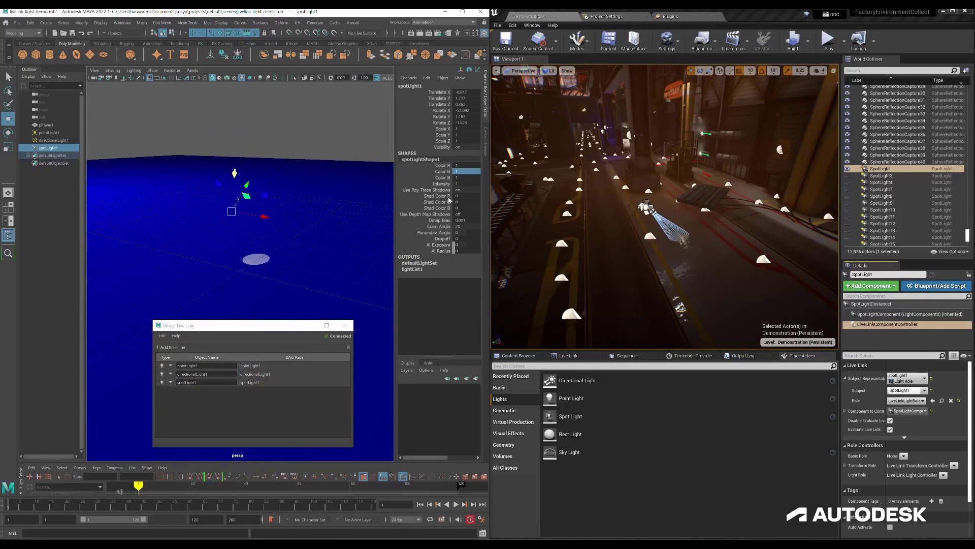
Step: Increase spotLight1's intensity
left_click(461, 183)
key("Return")
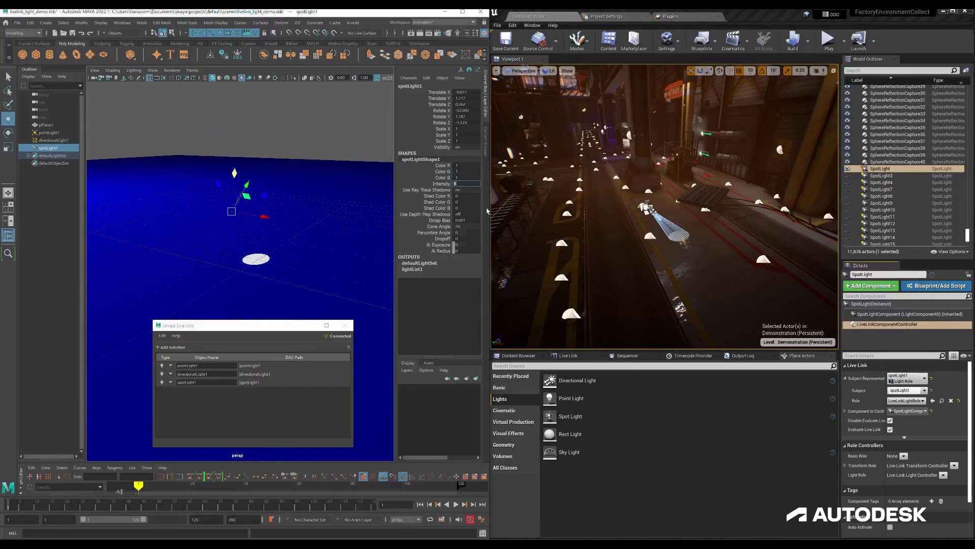
key("Return")
Step: Widen spotLight1's cone angle, soften its penumbra, and move it left
left_click(440, 226)
middle_click_drag(297, 218, 306, 216)
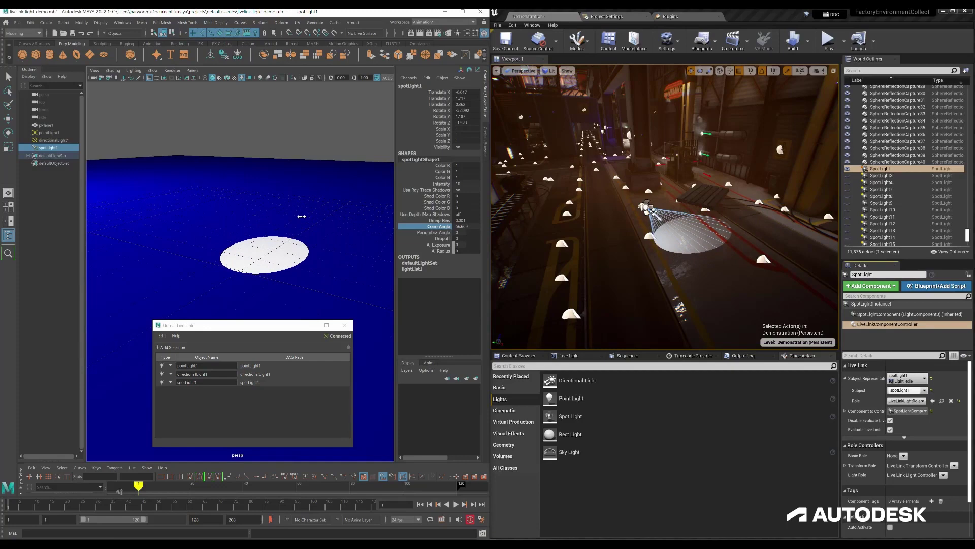
left_click(442, 233)
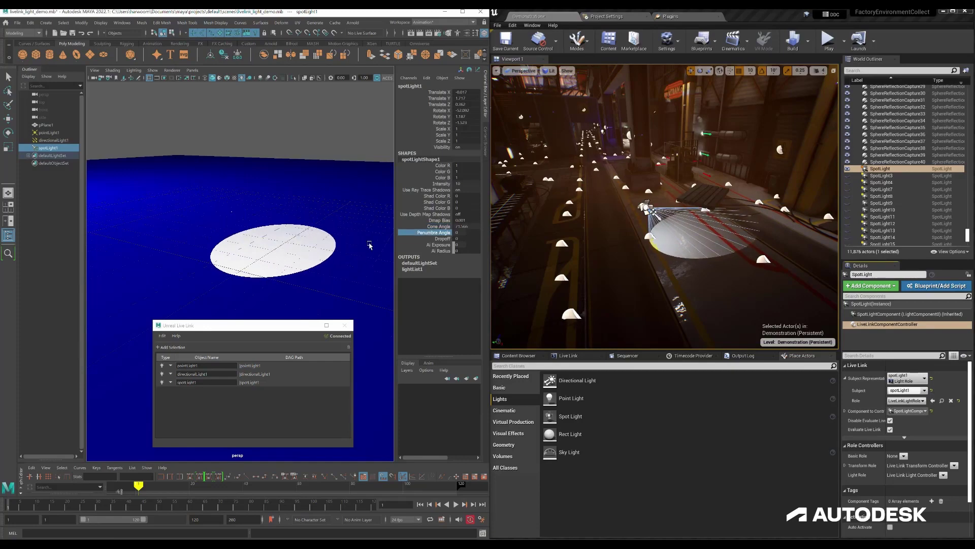
middle_click_drag(370, 246, 368, 242)
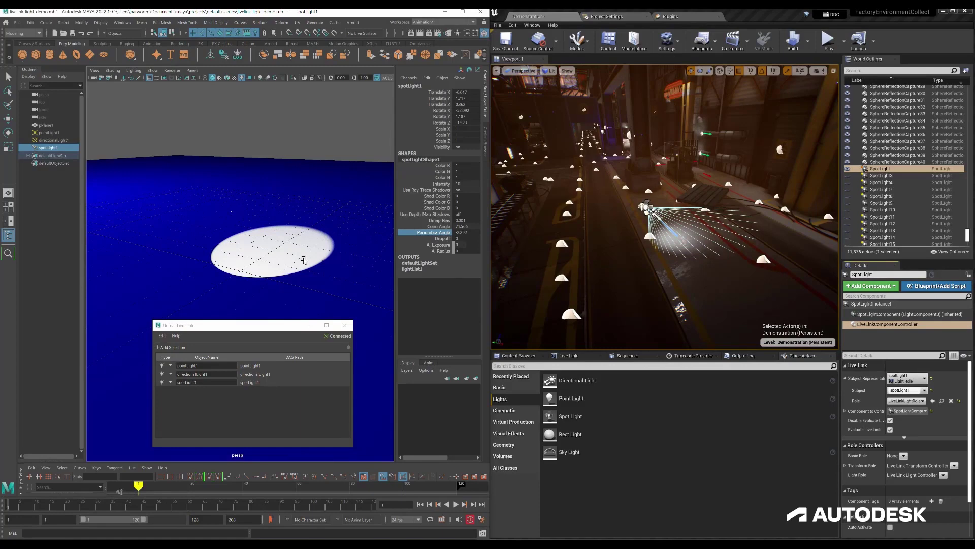
key("w")
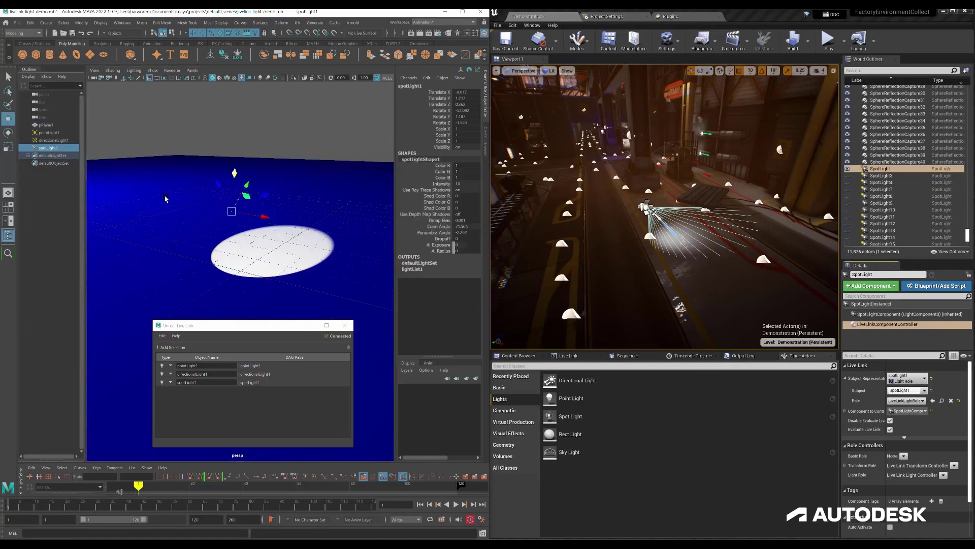
middle_click_drag(236, 213, 64, 209)
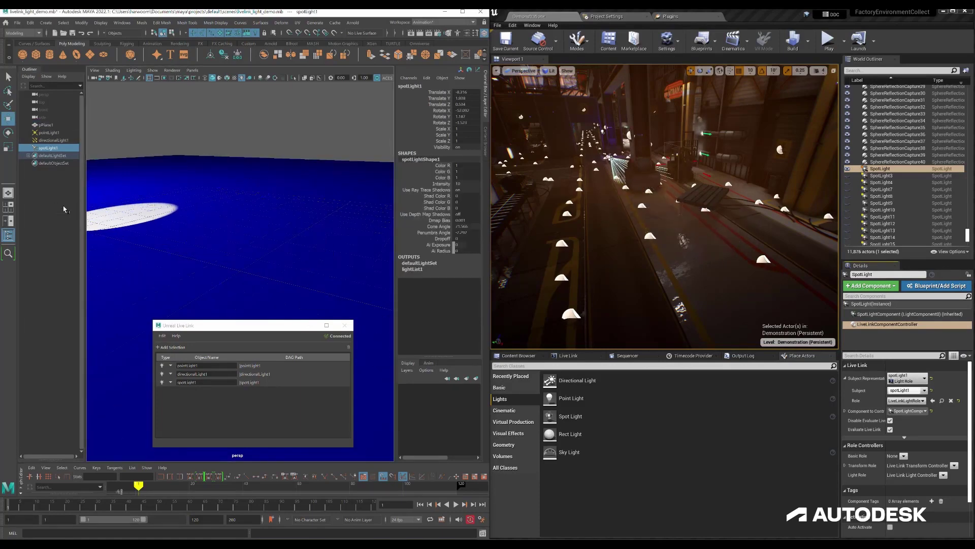
Step: Place a Movable directional light with a Live Link controller driven by directionalLight1
left_click(61, 140)
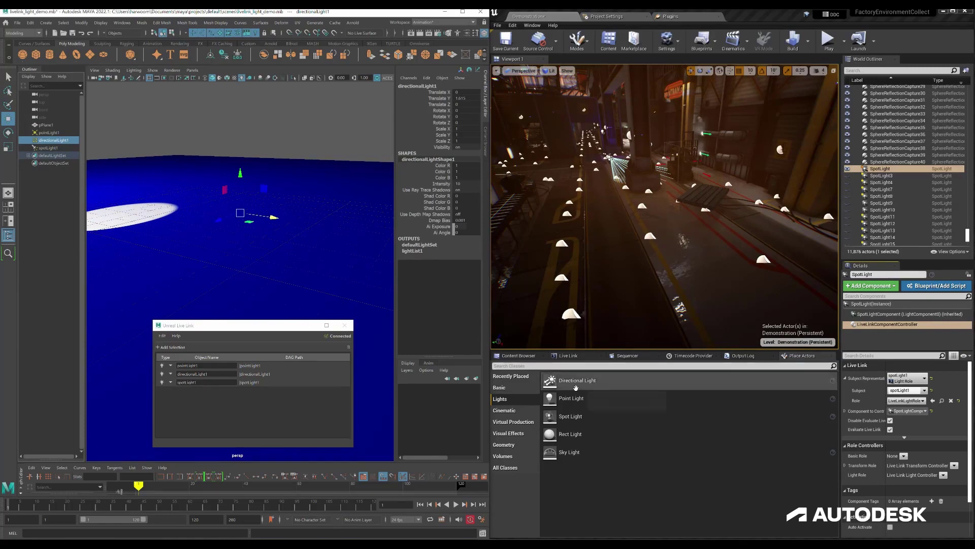
mouse_move(577, 380)
left_mouse_down()
mouse_move(675, 239)
mouse_move(671, 229)
left_mouse_up()
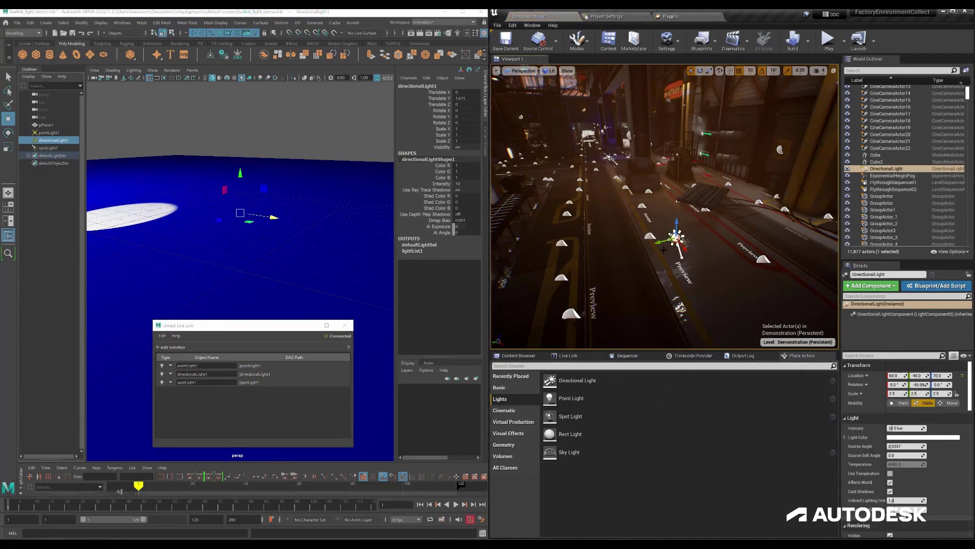
left_click(951, 403)
left_click(869, 285)
left_click(873, 308)
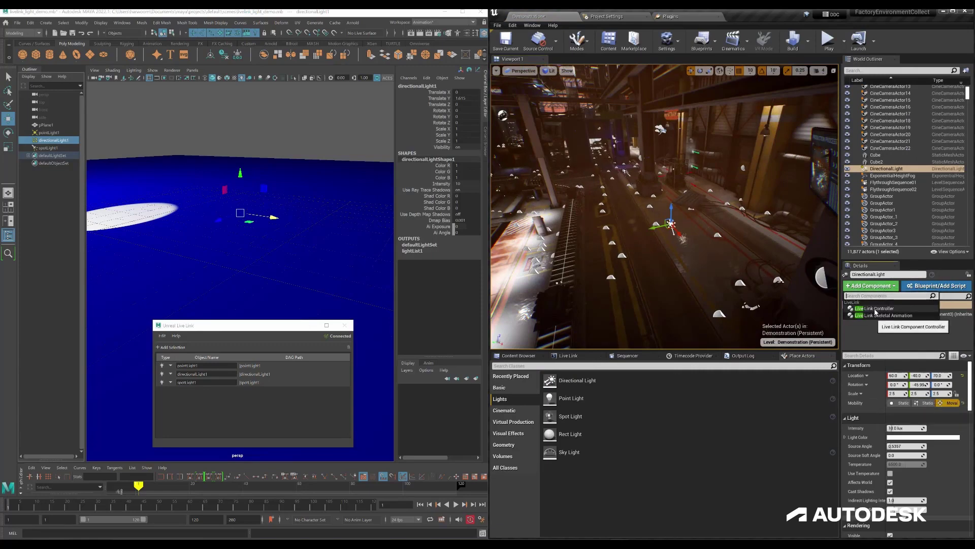
left_click(918, 378)
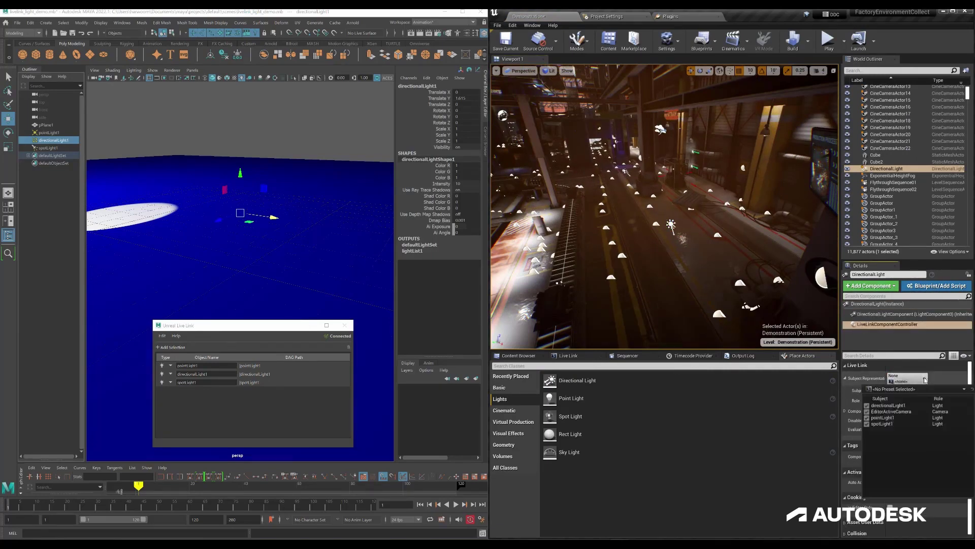
left_click(899, 406)
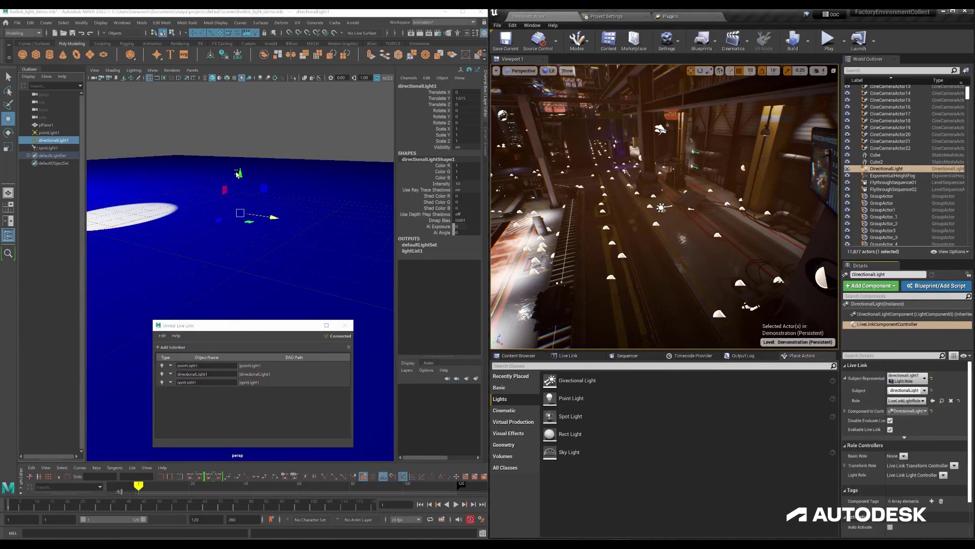
Step: Raise Maya's directionalLight1 and rotate it to change the sun angle
left_click_drag(238, 174, 244, 162)
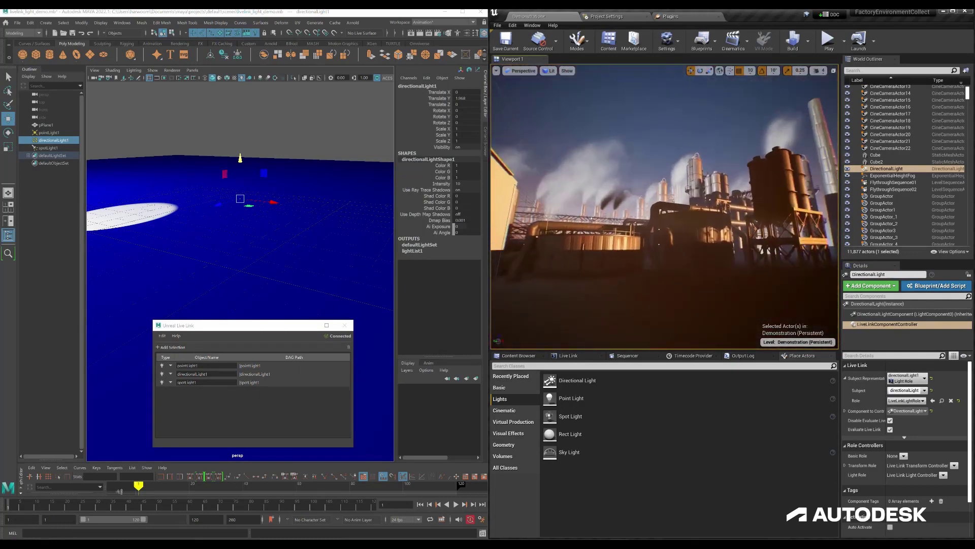
left_click(235, 205)
left_click(239, 164)
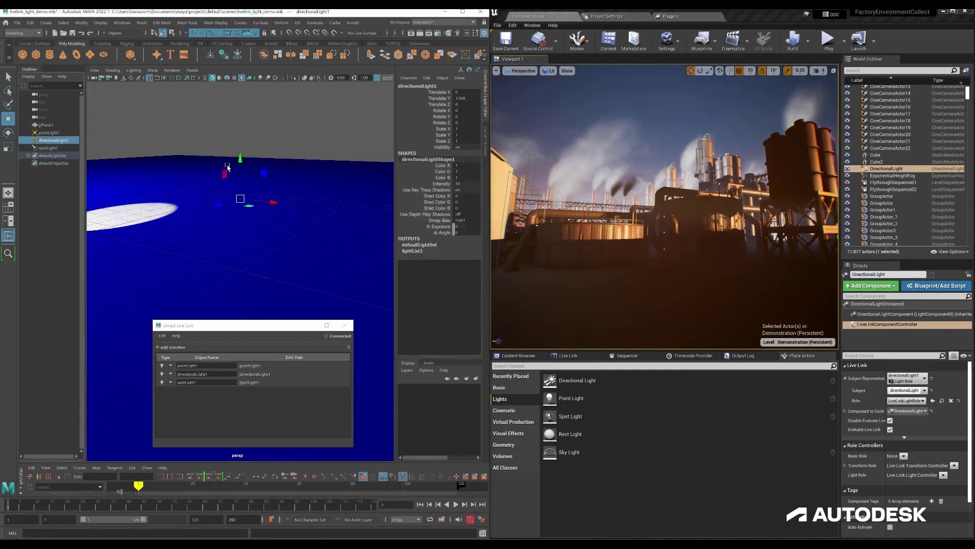
key("e")
mouse_move(225, 174)
left_mouse_down()
mouse_move(237, 159)
mouse_move(238, 186)
mouse_move(288, 222)
left_mouse_up()
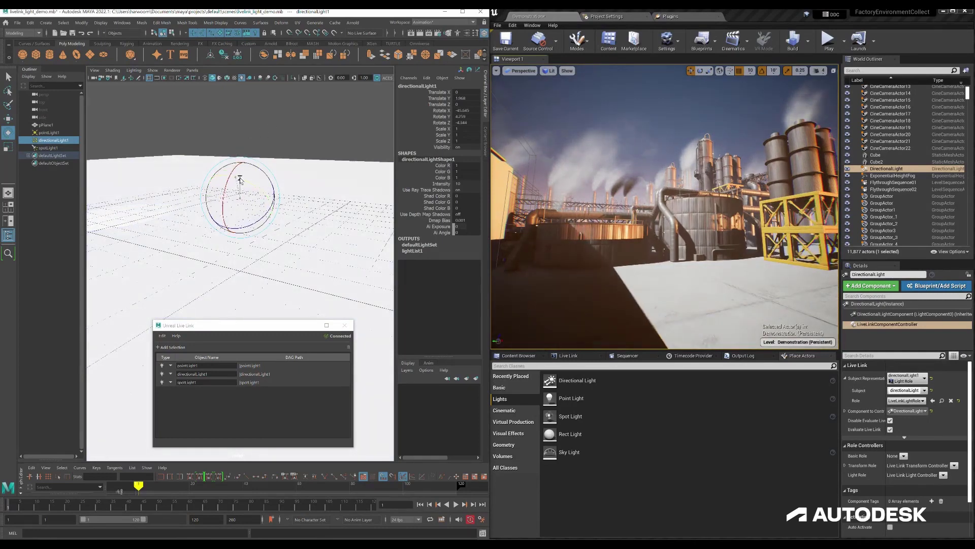